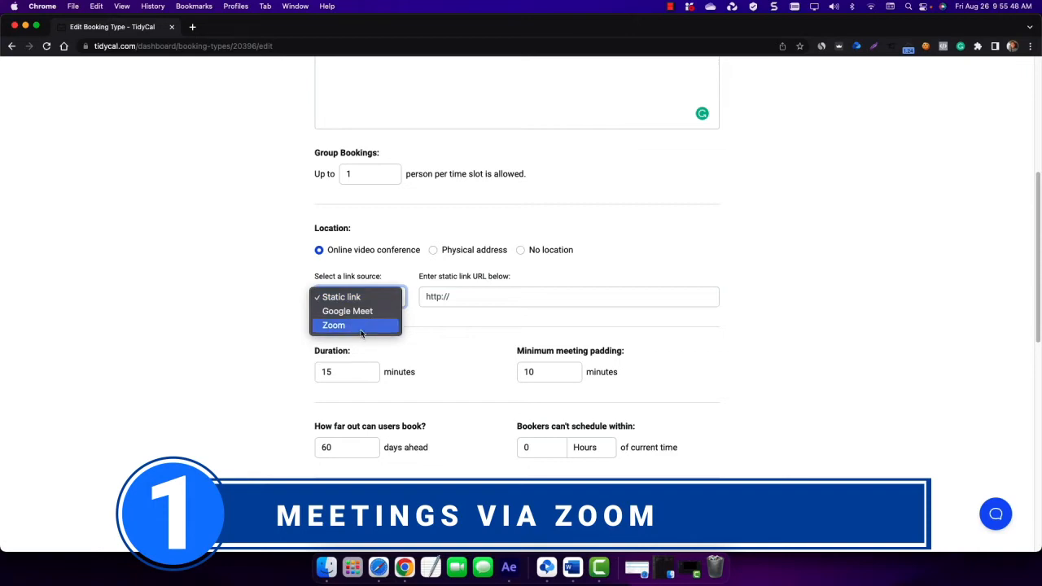
- Choose Zoom as the booking type's link source and follow the link to connect a Zoom account
left_click(361, 326)
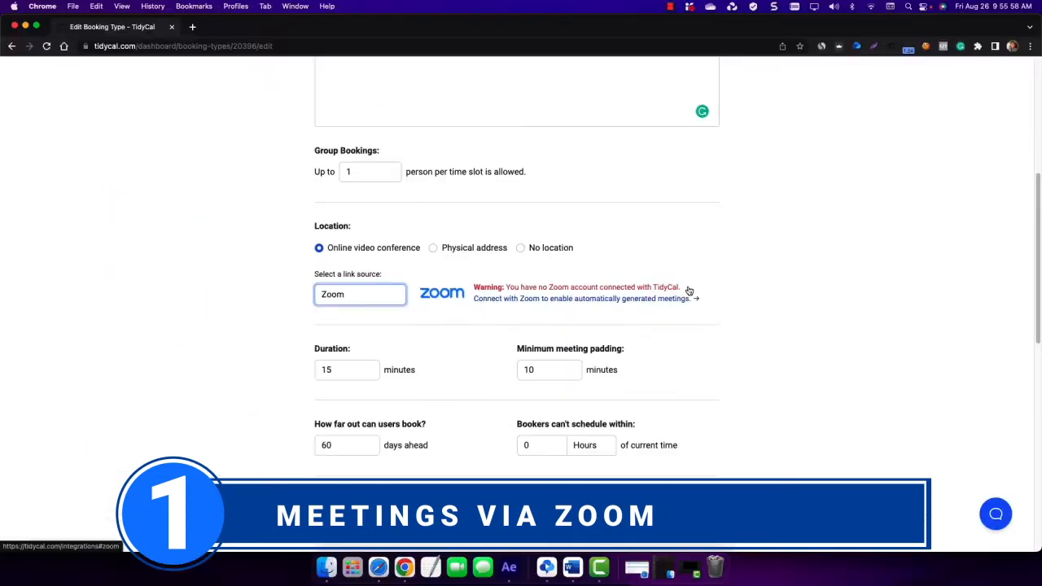
left_click(624, 298)
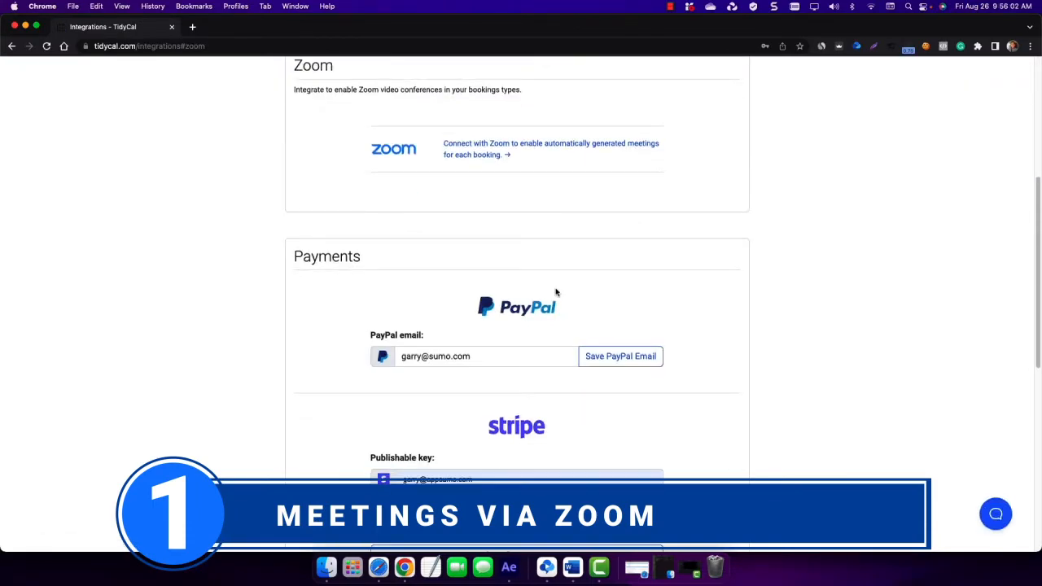
- Start the Zoom connection from the integrations page and sign in to Zoom with Google
scroll(521, 293, "up", 2)
left_click(495, 299)
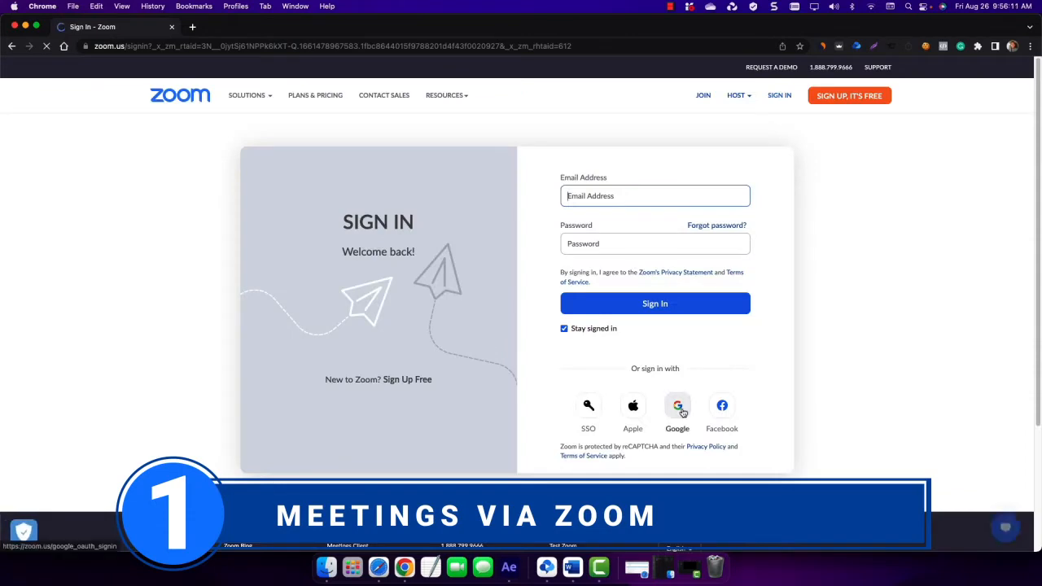
left_click(682, 413)
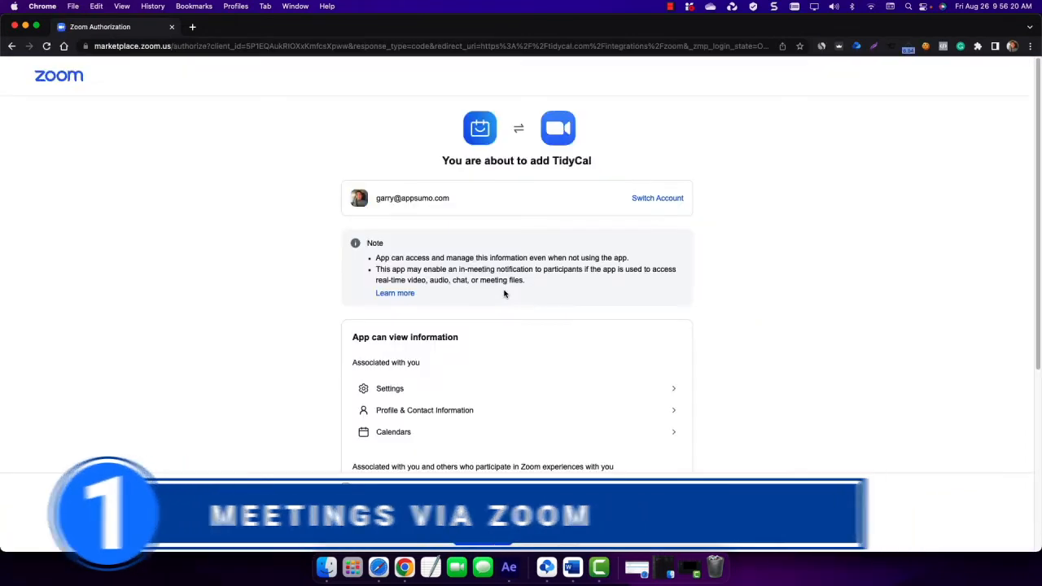
- Allow the app to use shared access permissions and authorize TidyCal on the Zoom consent page
scroll(505, 293, "down", 2)
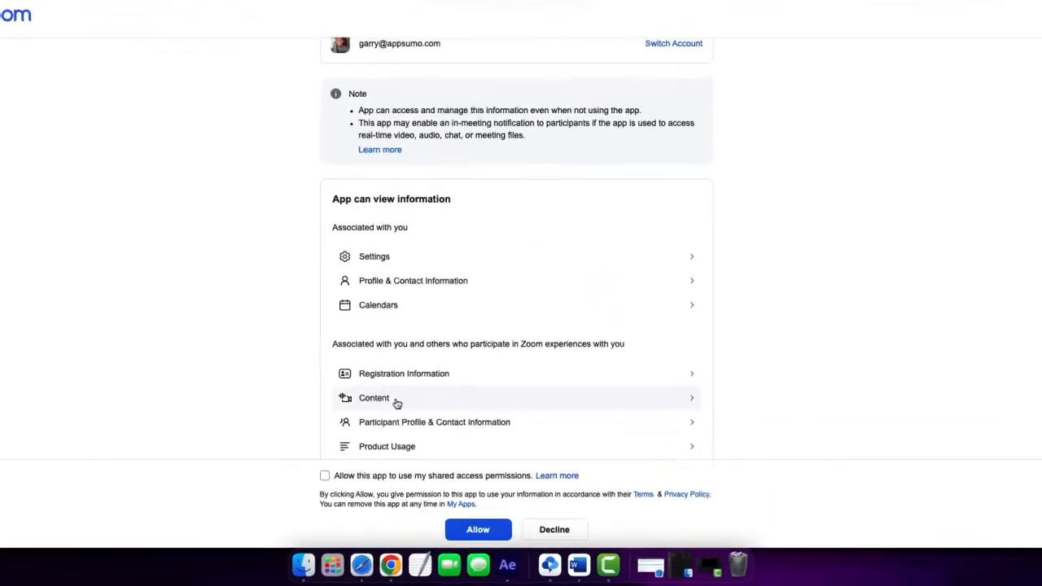
left_click(326, 476)
scroll(508, 349, "down", 3)
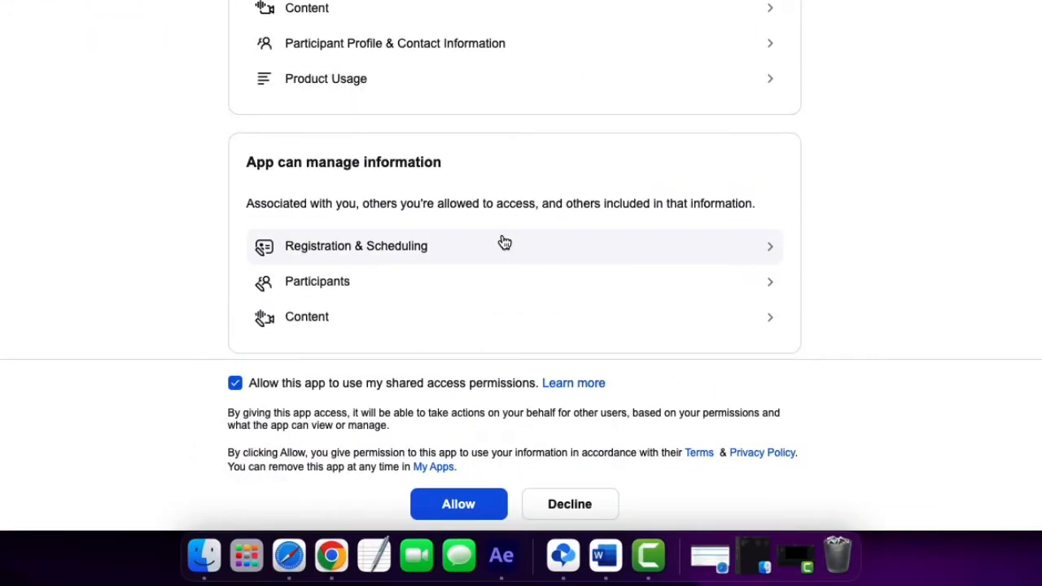
left_click(458, 506)
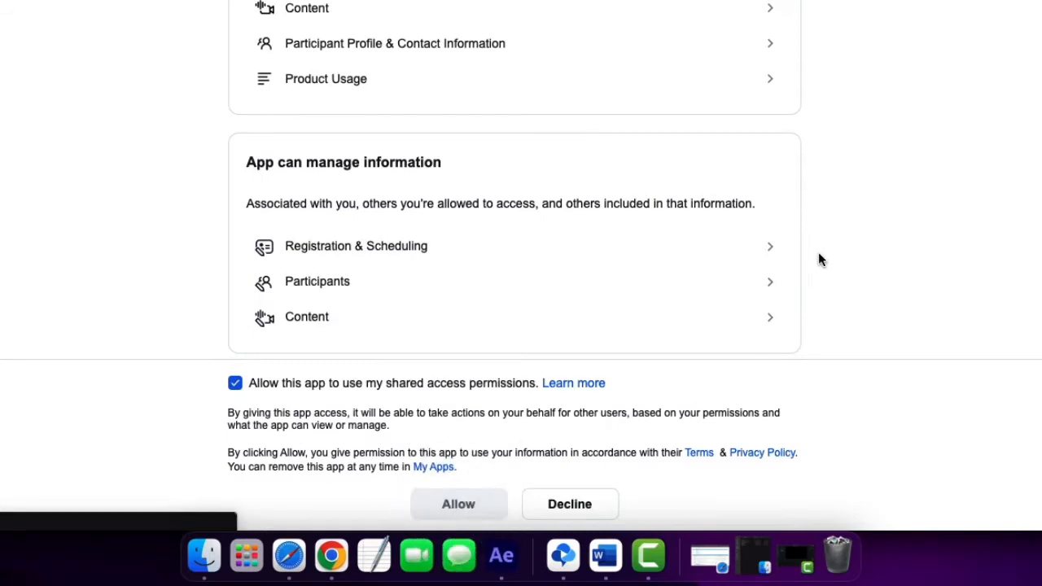
- Back in the Zoom Meetings booking type, set the location to Online video conference with Zoom as link source and update it
scroll(789, 334, "down", 3)
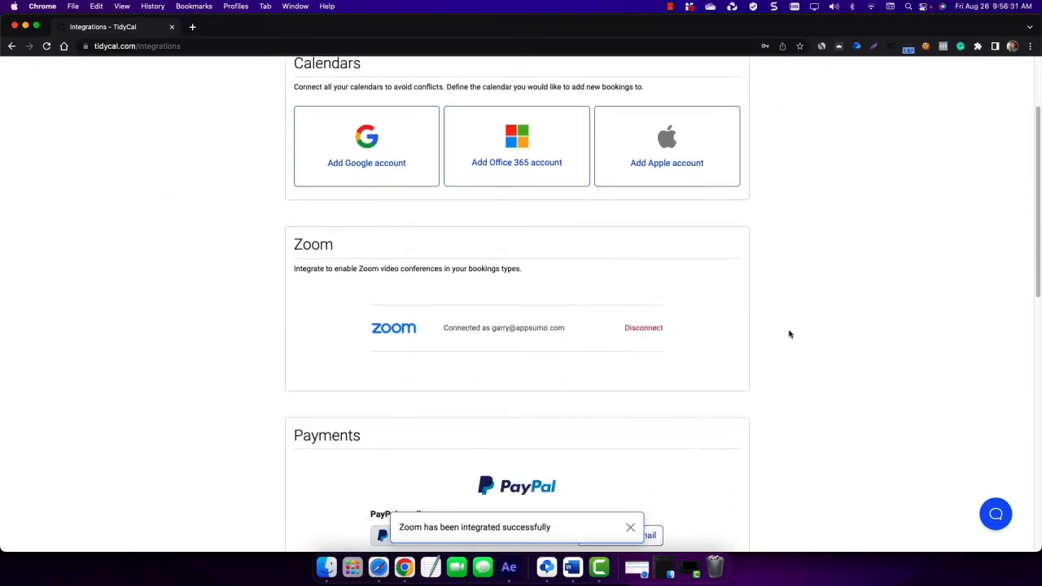
scroll(789, 333, "down", 2)
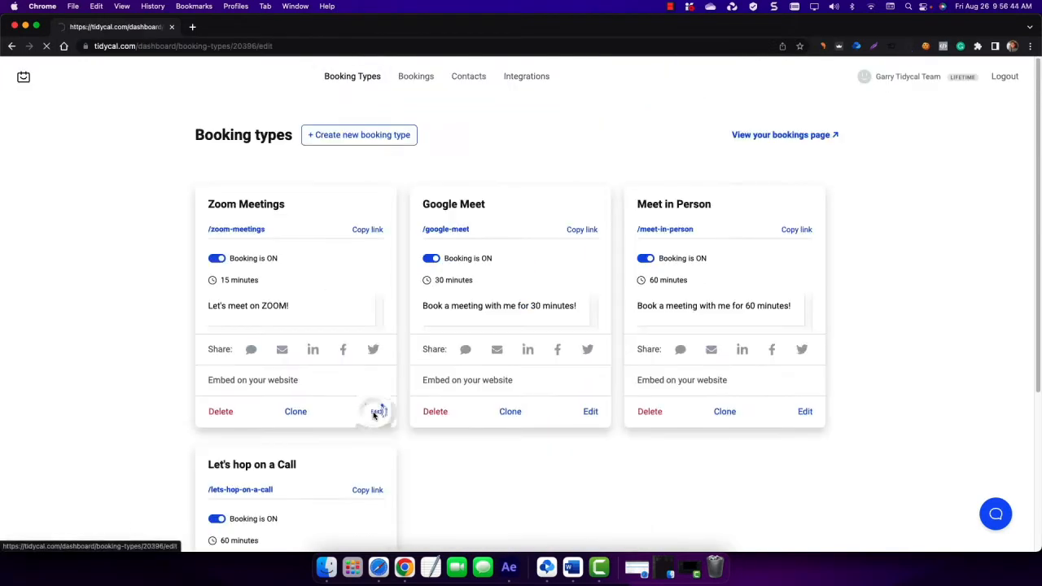
left_click(375, 411)
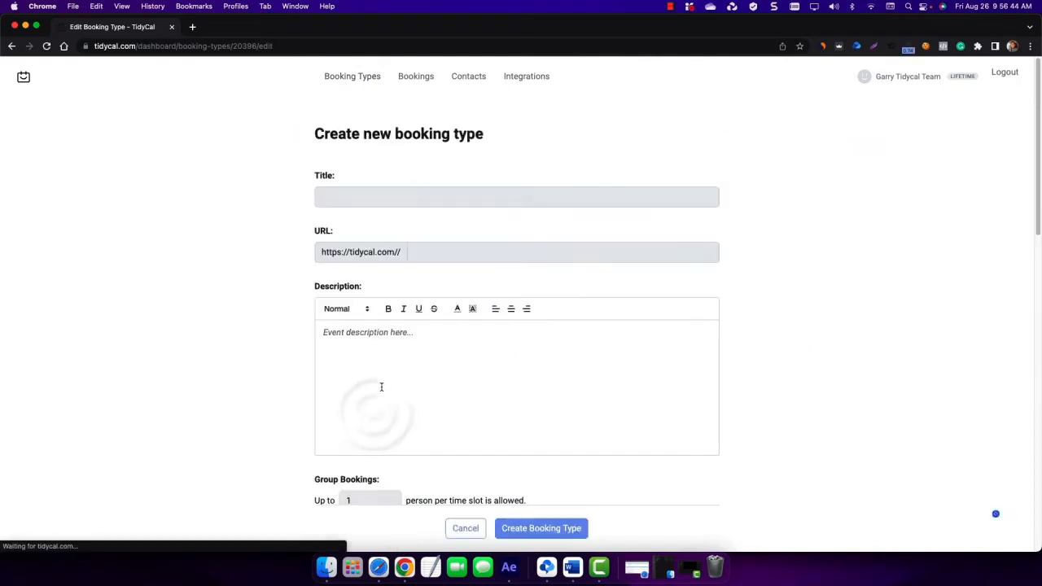
scroll(396, 376, "down", 5)
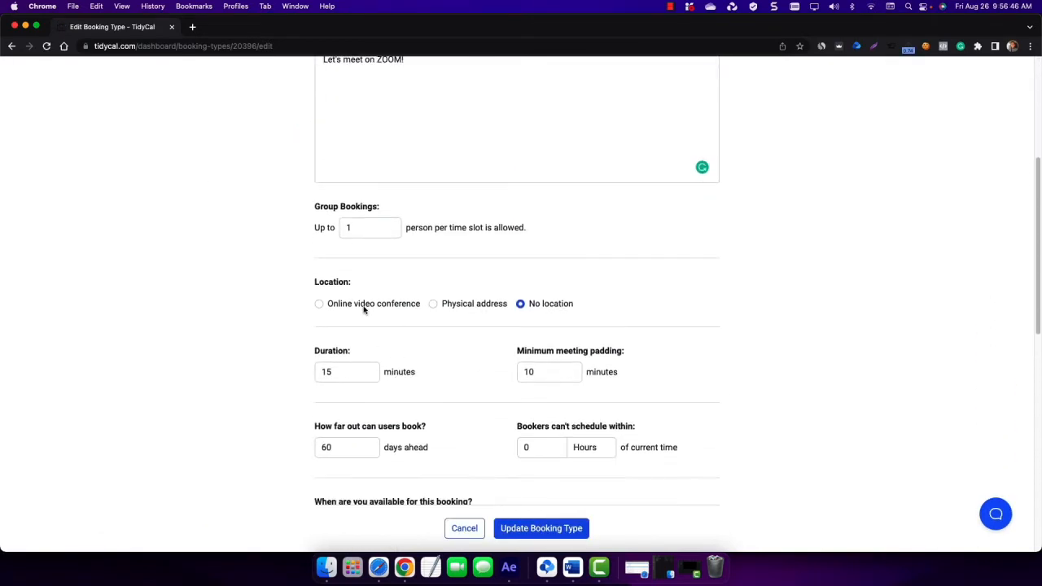
left_click(364, 305)
left_click(360, 350)
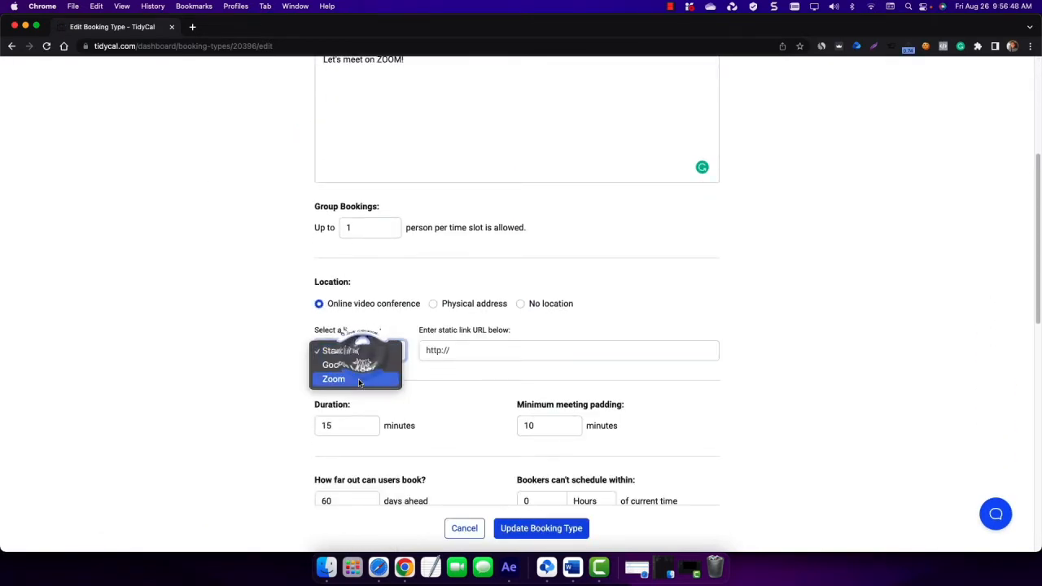
left_click(359, 379)
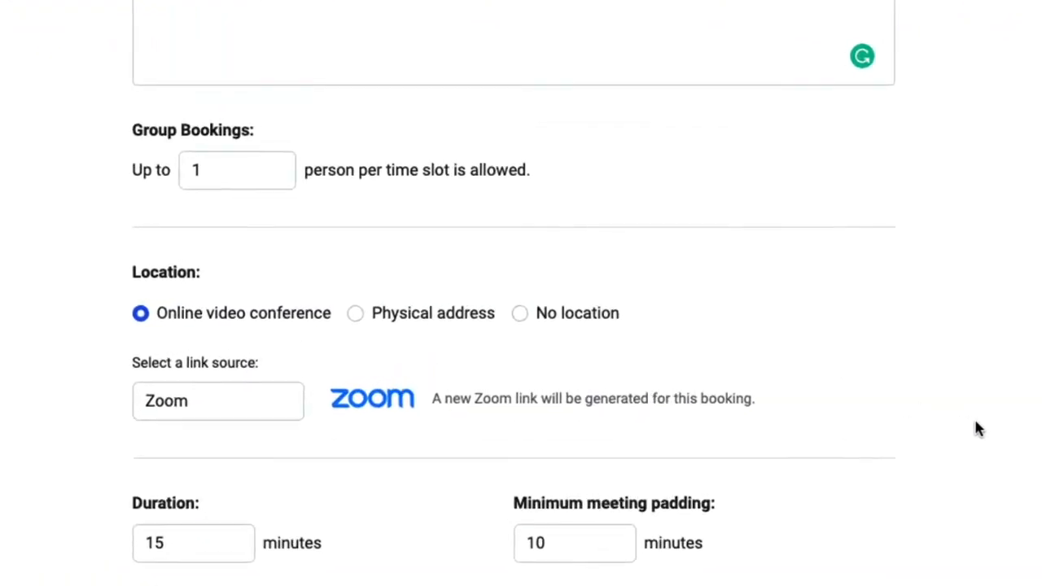
scroll(993, 432, "down", 1)
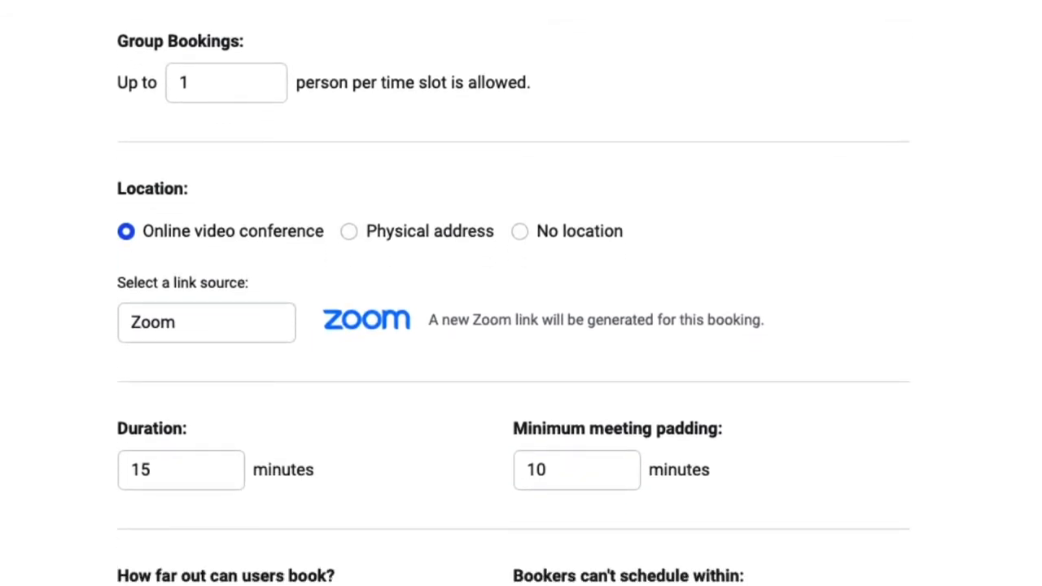
left_click(537, 533)
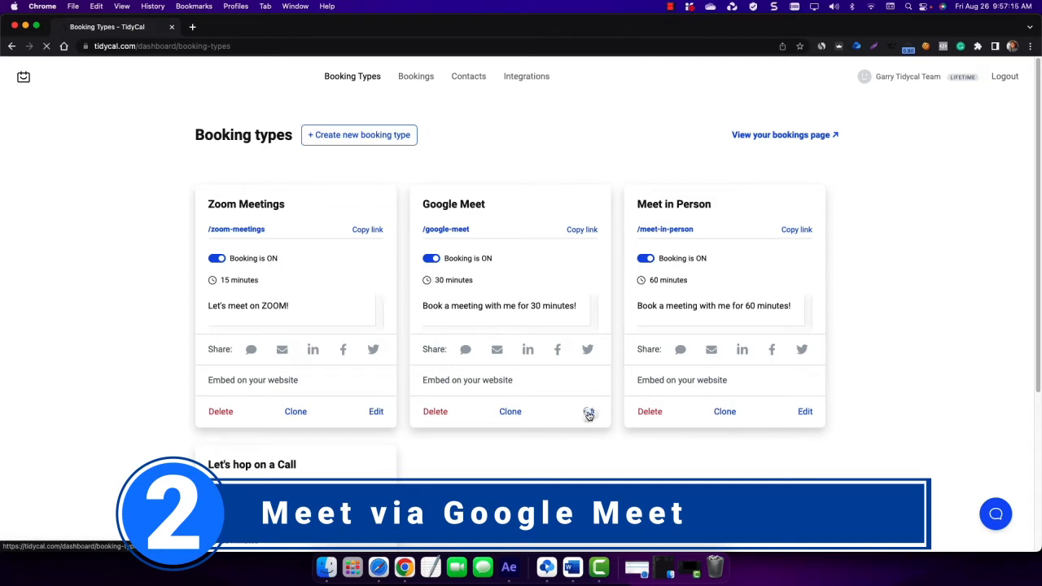
- Open the Google Meet booking type and pick Google Meet as its video conference link source
scroll(234, 290, "down", 7)
scroll(234, 290, "up", 5)
left_click(319, 430)
scroll(256, 377, "down", 4)
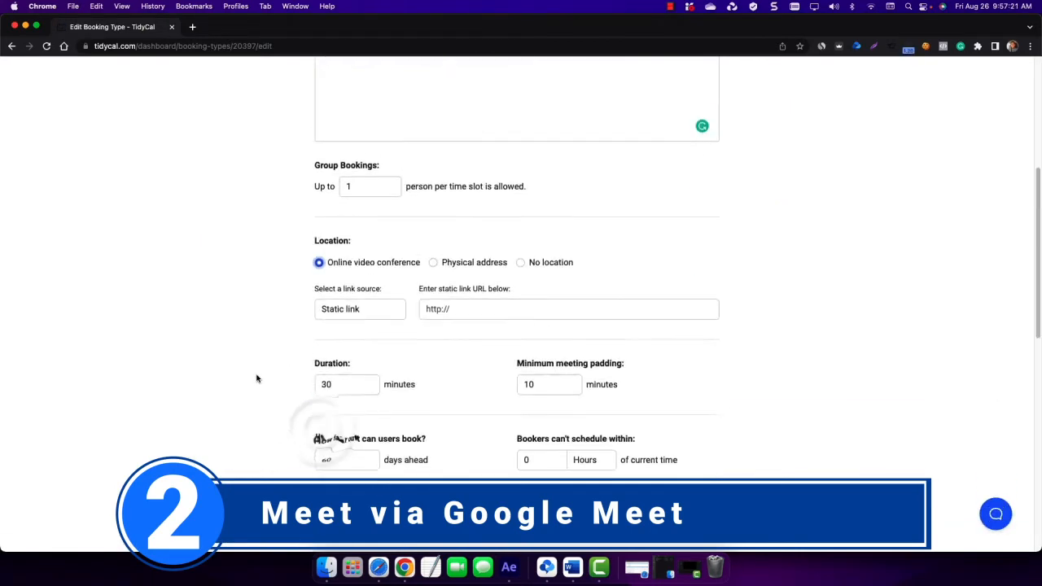
left_click(345, 306)
left_click(347, 317)
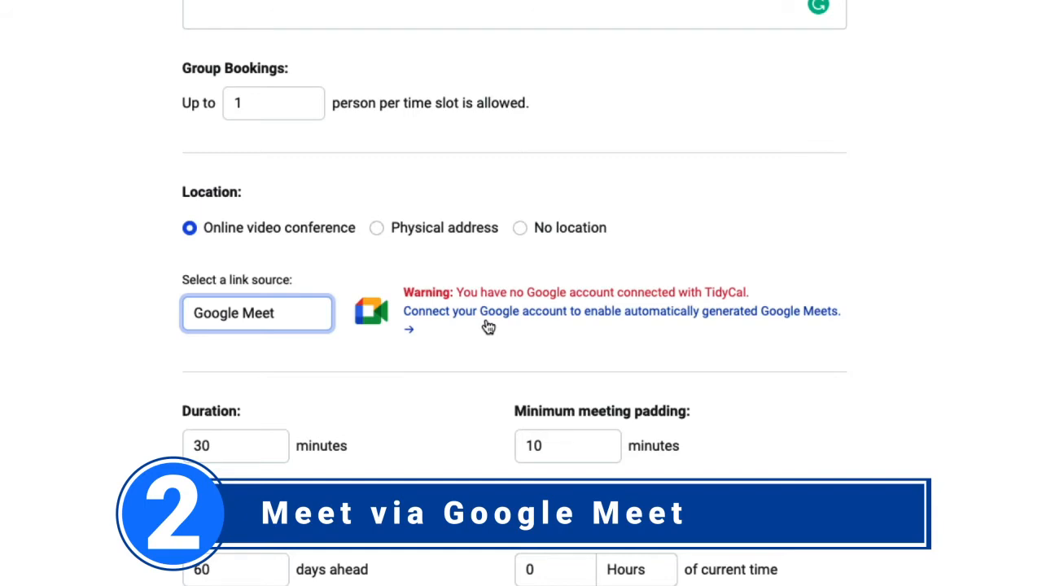
- Follow the prompt to add a Google account in Integrations and allow TidyCal access to it
left_click(489, 326)
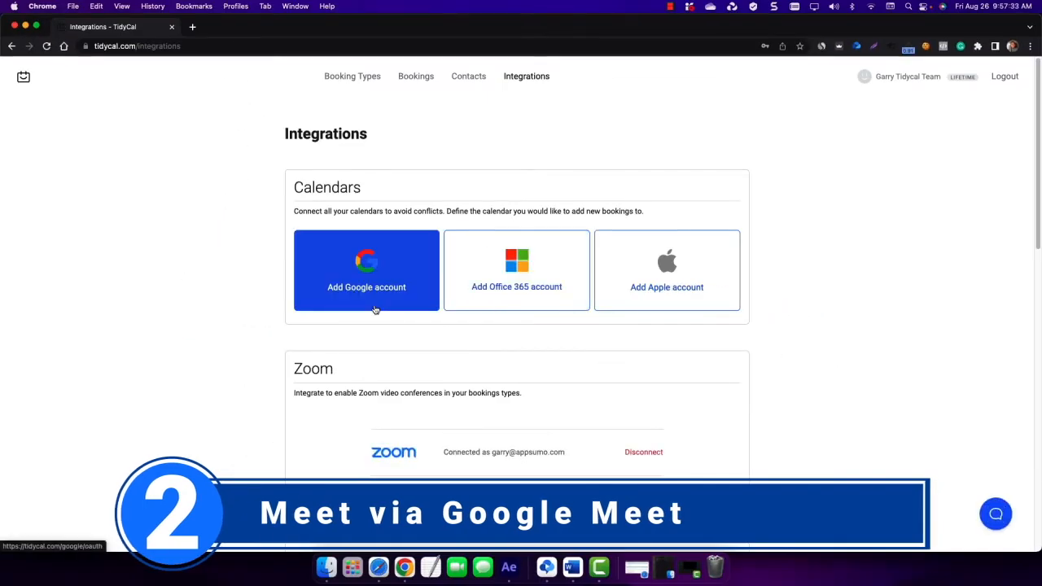
left_click(375, 309)
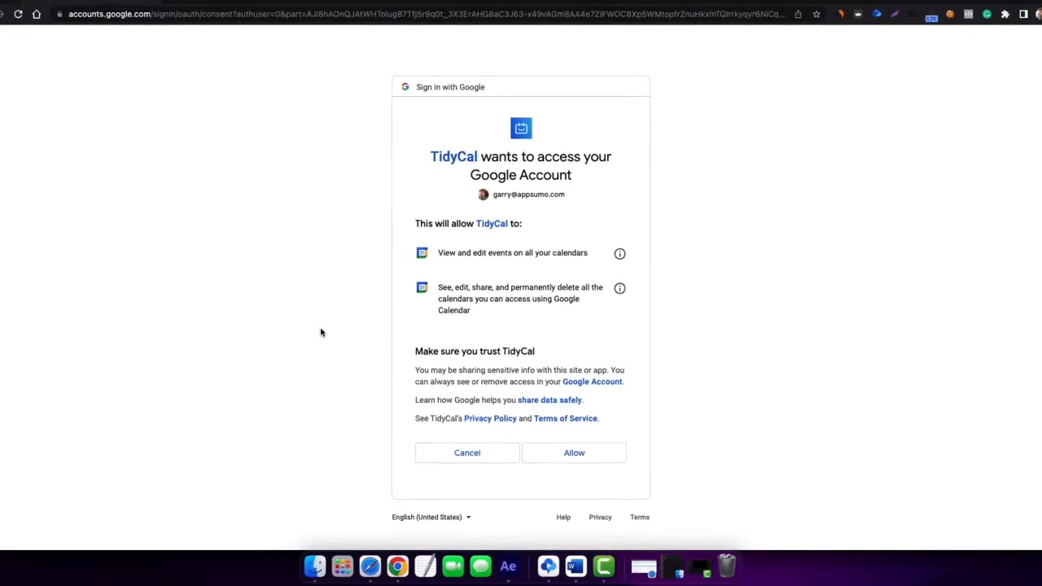
left_click(562, 457)
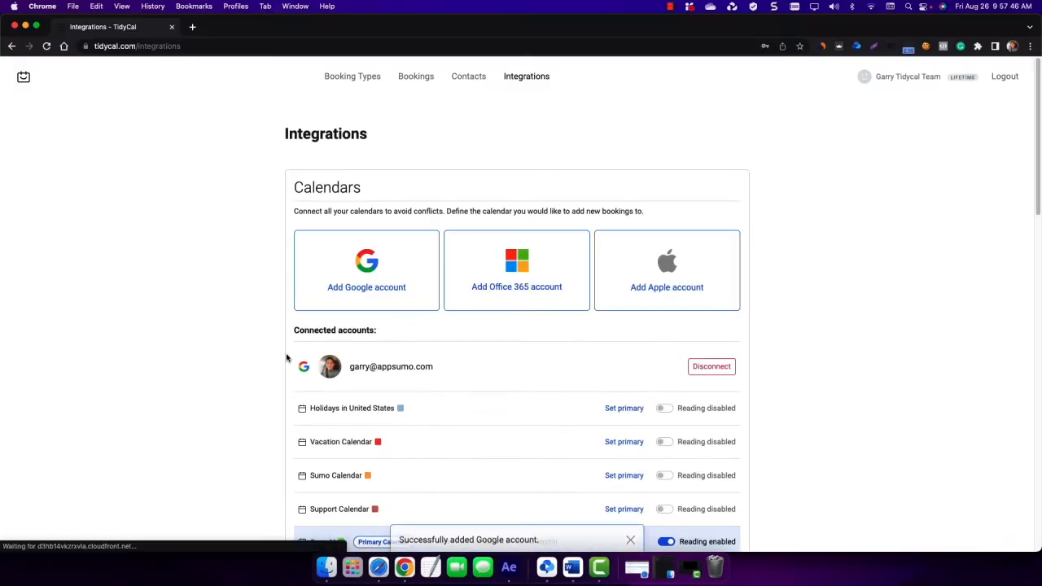
- Set the last calendar of the connected Google account as primary and enable reading for it
scroll(249, 326, "down", 2)
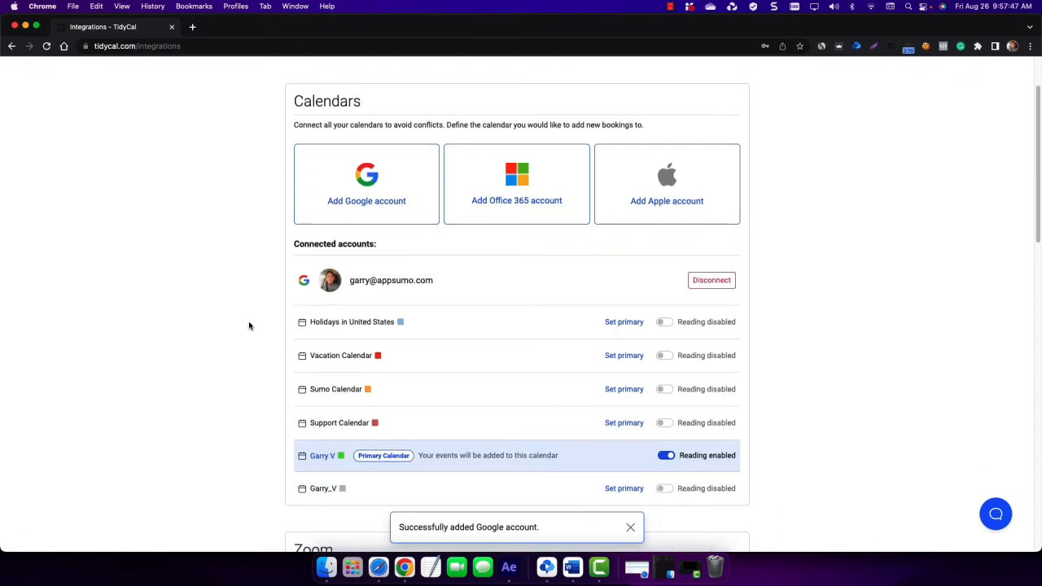
scroll(249, 326, "down", 3)
left_click(620, 348)
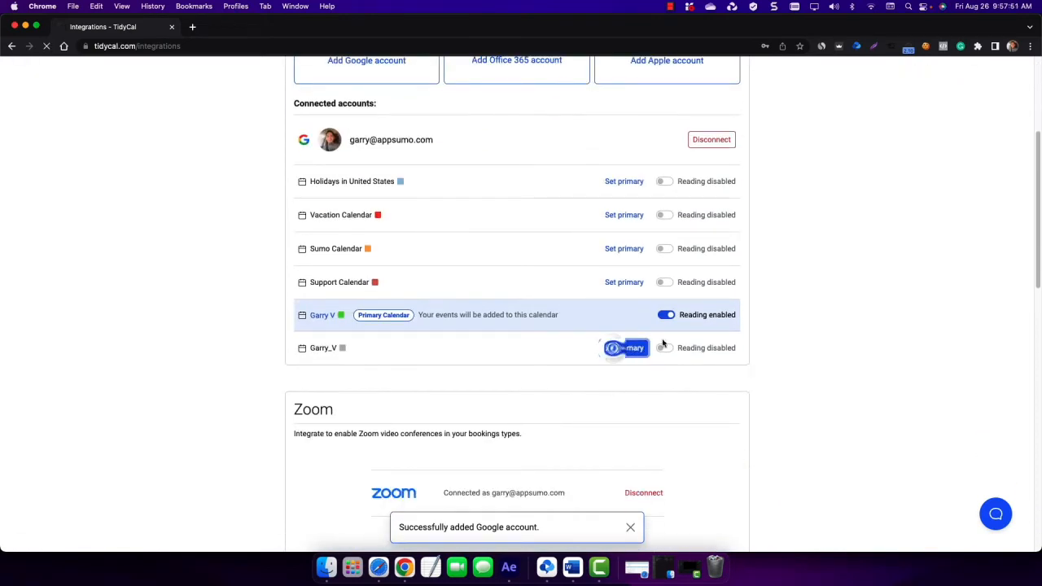
scroll(642, 337, "down", 5)
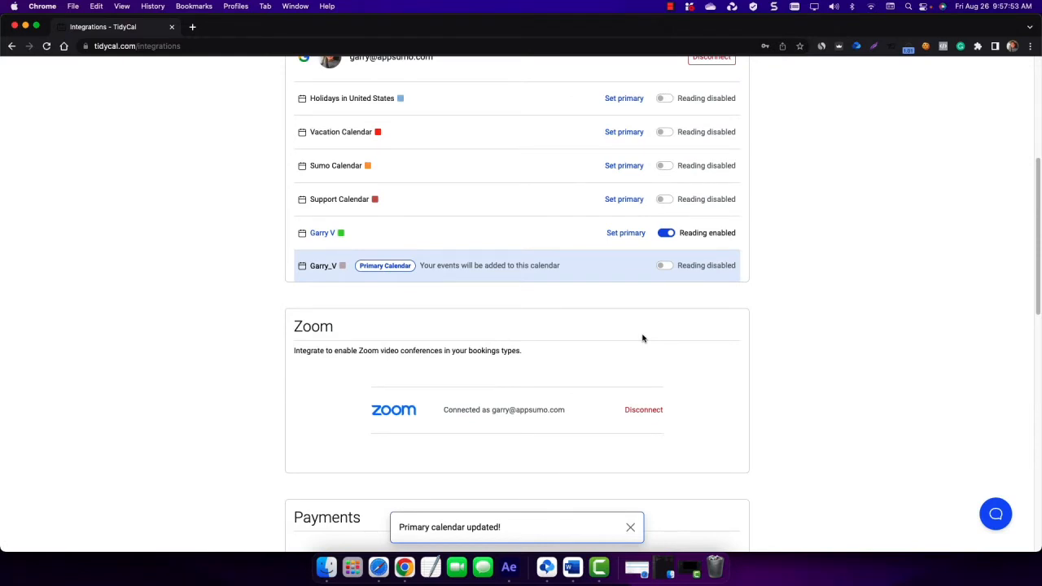
left_click(664, 266)
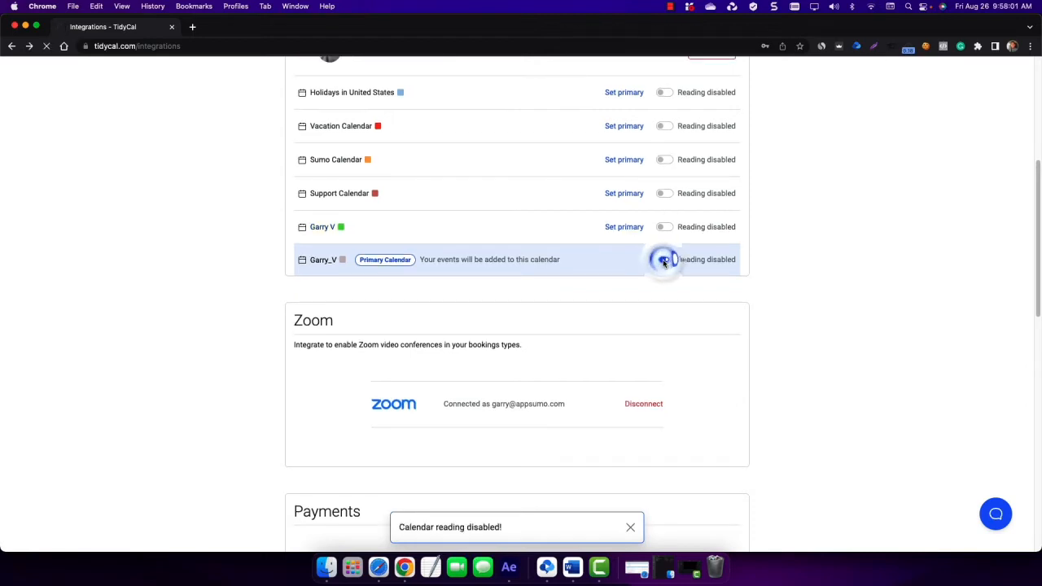
scroll(378, 345, "down", 5)
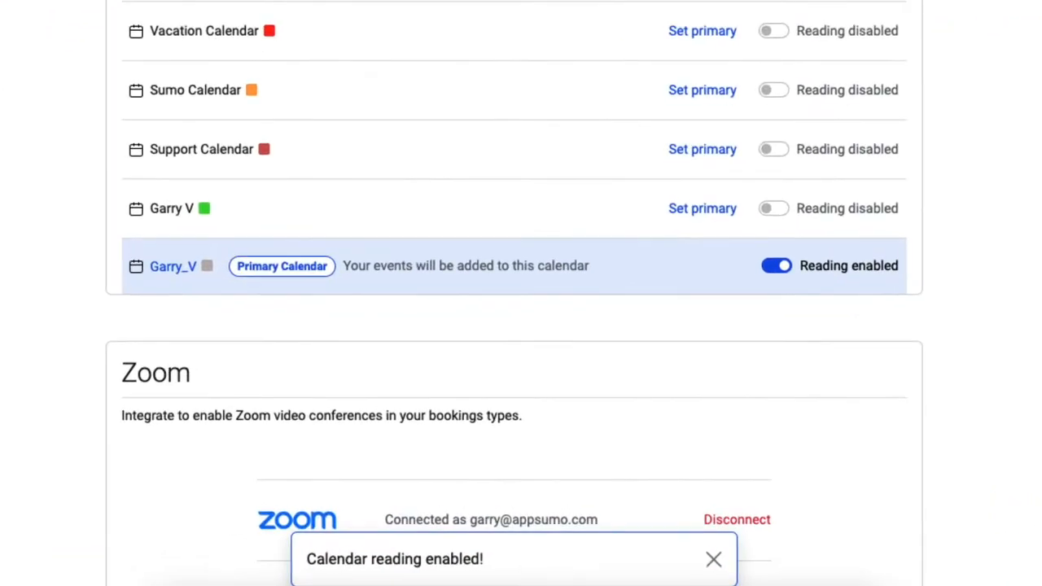
- Reopen the Google Meet booking type for editing and select Google Meet as the link source
scroll(622, 433, "up", 5)
left_click(355, 74)
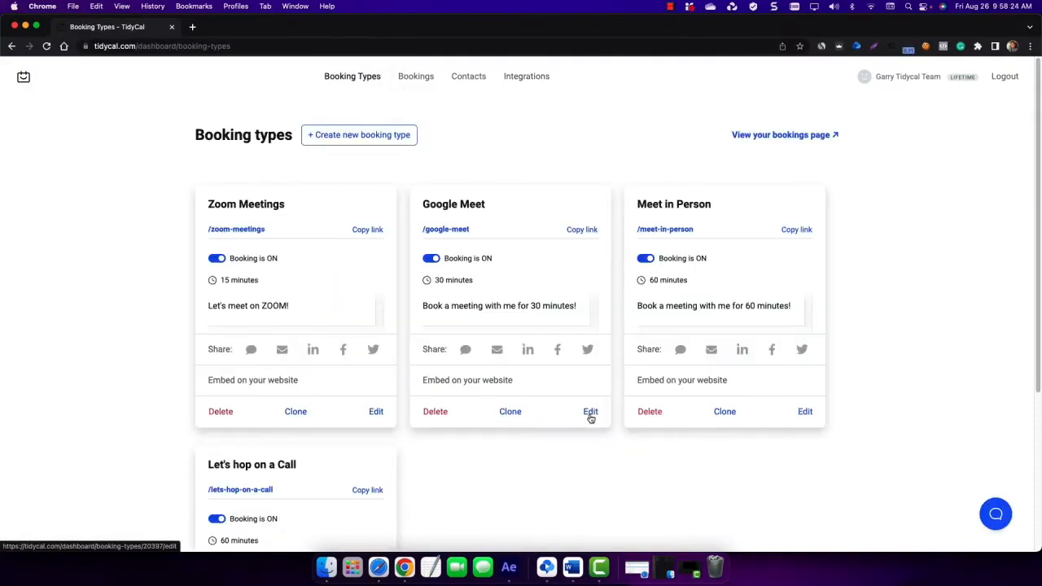
left_click(591, 413)
scroll(498, 377, "down", 8)
left_click(321, 257)
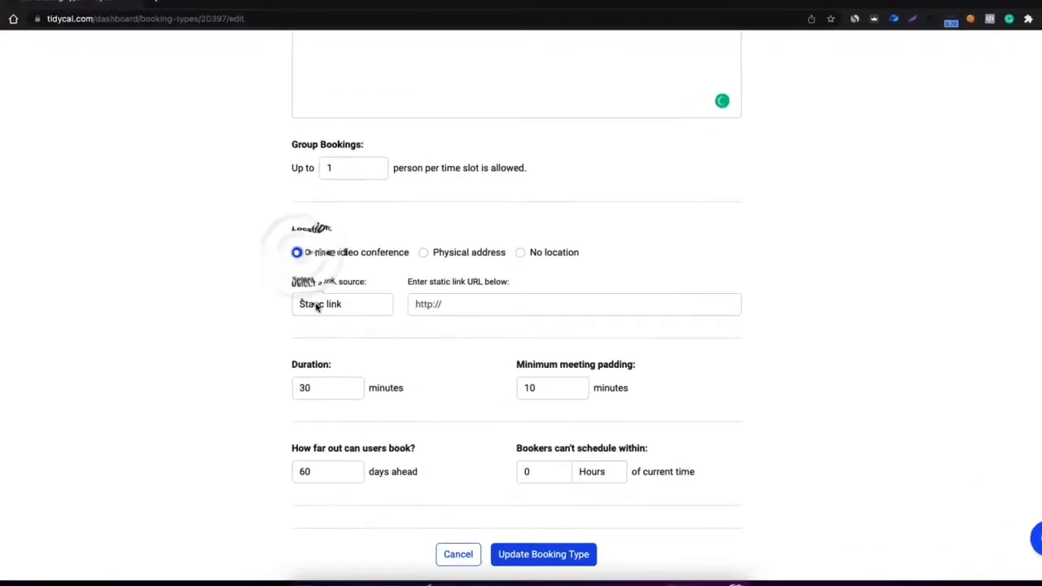
left_click(317, 304)
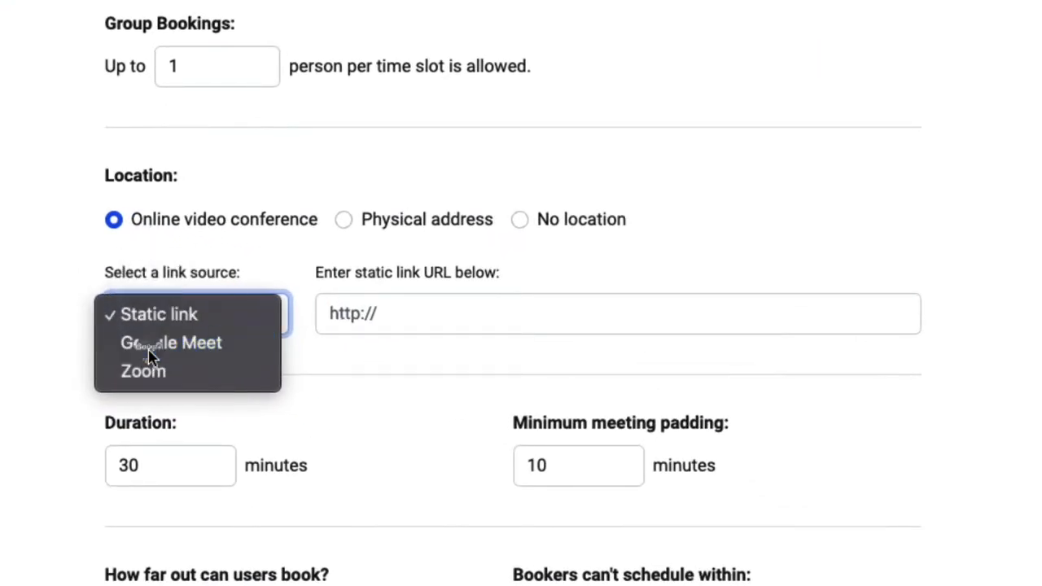
left_click(323, 319)
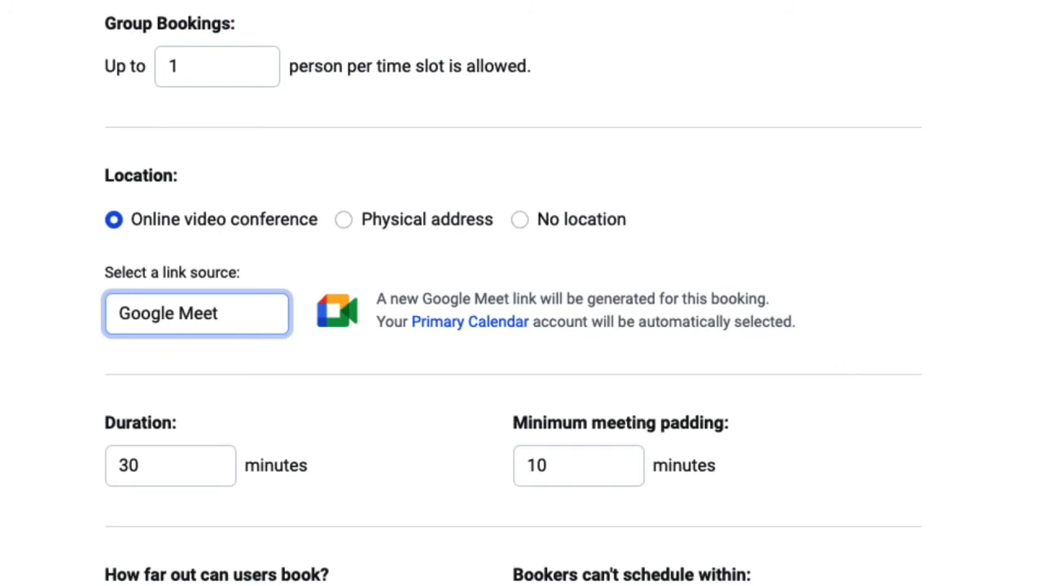
- Try switching the link source to Static link and opening the URL field
left_click(233, 314)
left_click(228, 286)
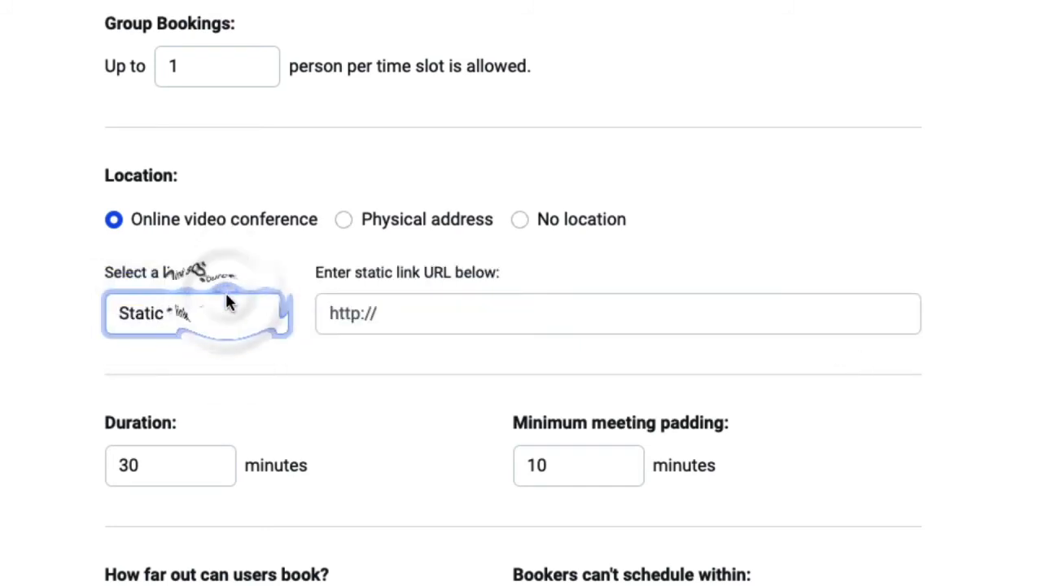
left_click(402, 313)
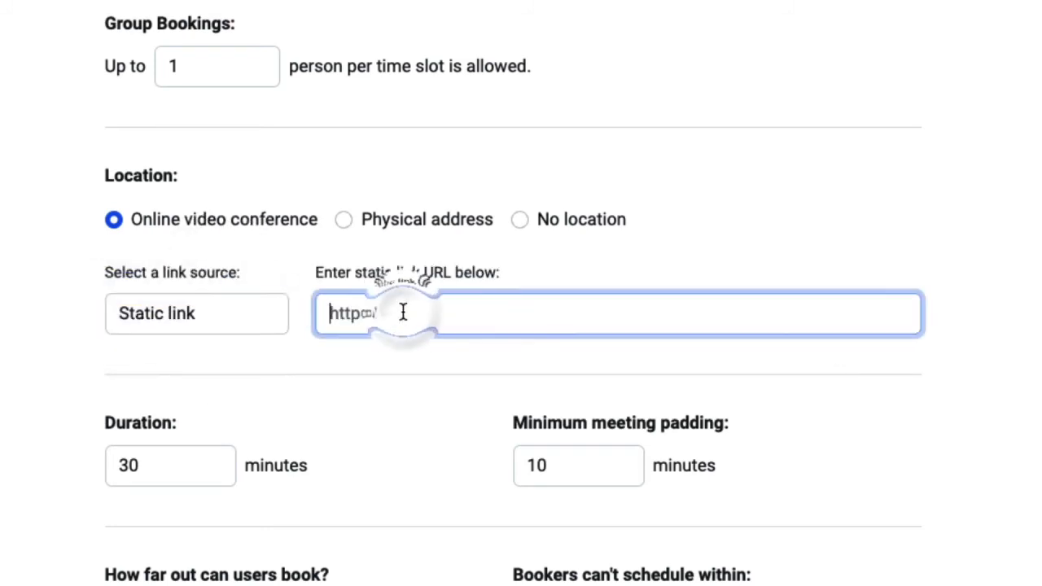
- Select Google Meet as the link source again and update the booking type
left_click(245, 318)
left_click(240, 349)
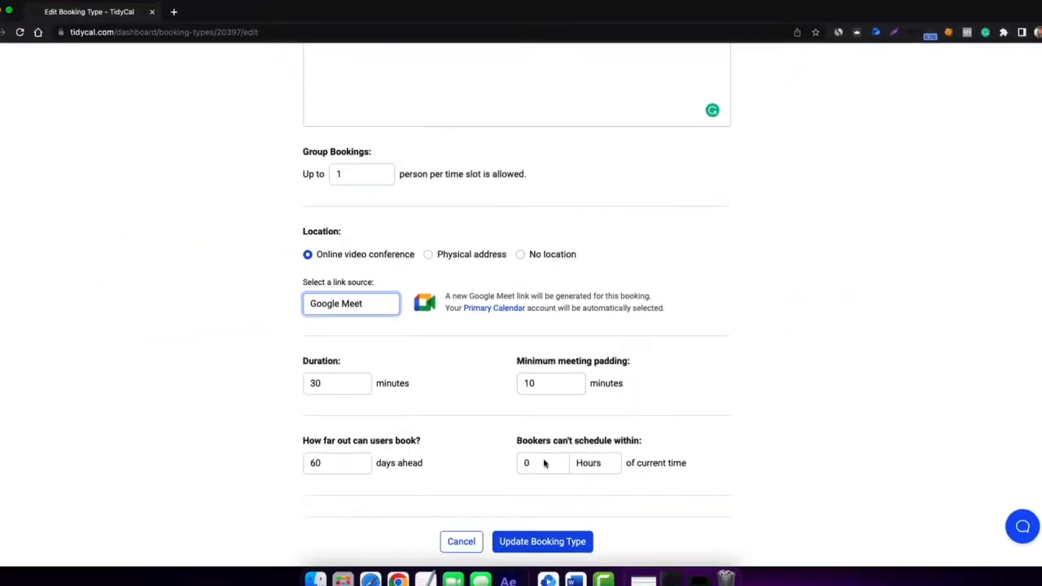
left_click(573, 555)
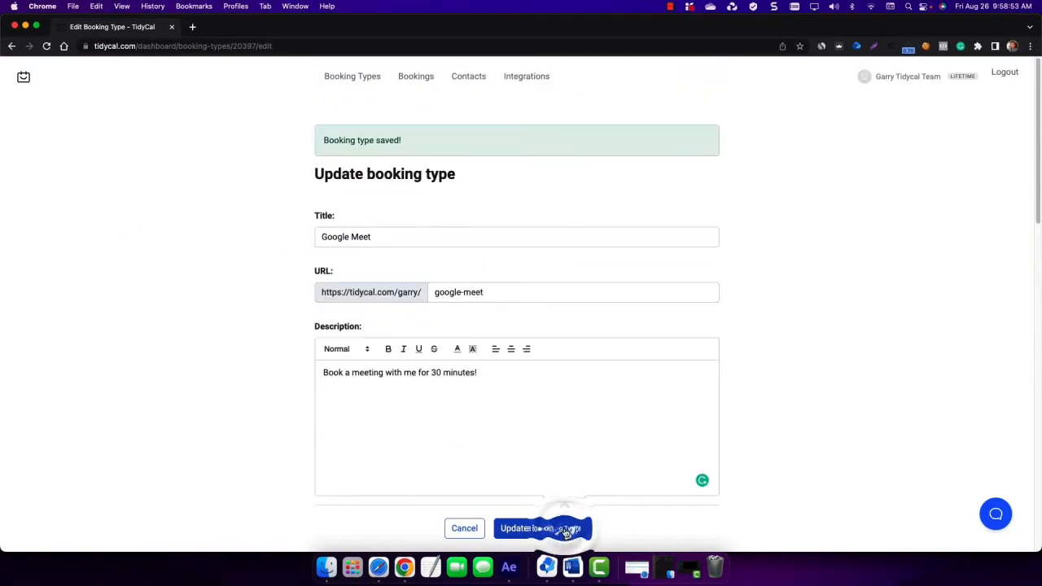
- In the Meet in Person booking type, enter the physical address text 'Enter your Physical Address here. Or enter a Location URL'
left_click(368, 78)
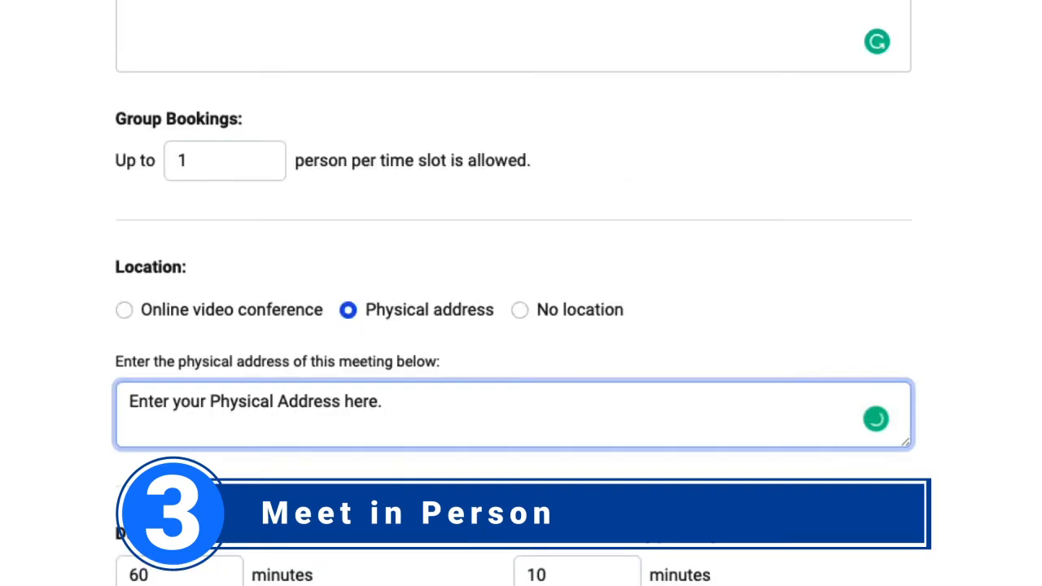
type("Or en")
type("ter a Location URL")
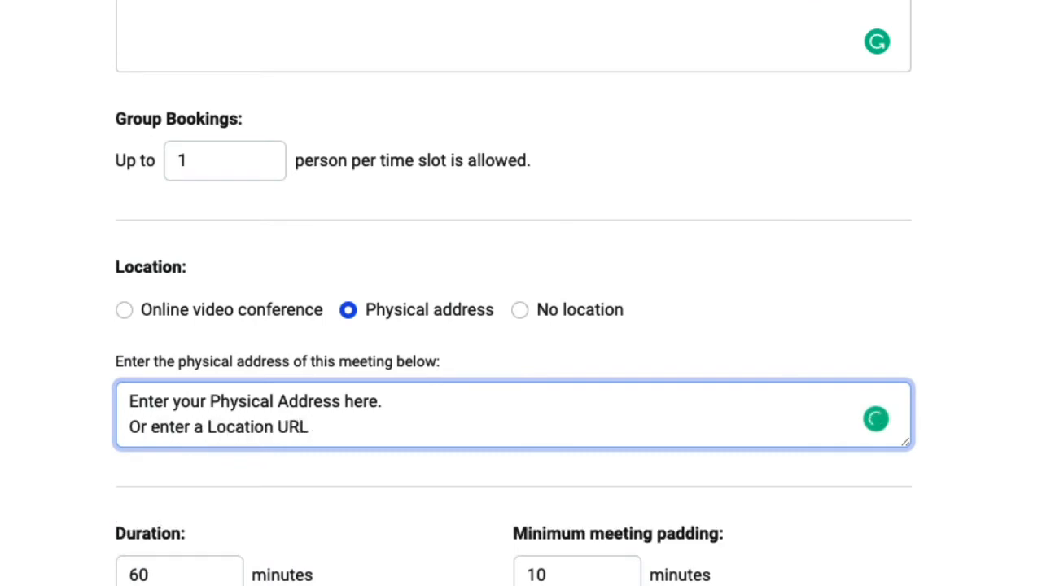
type("or map location ")
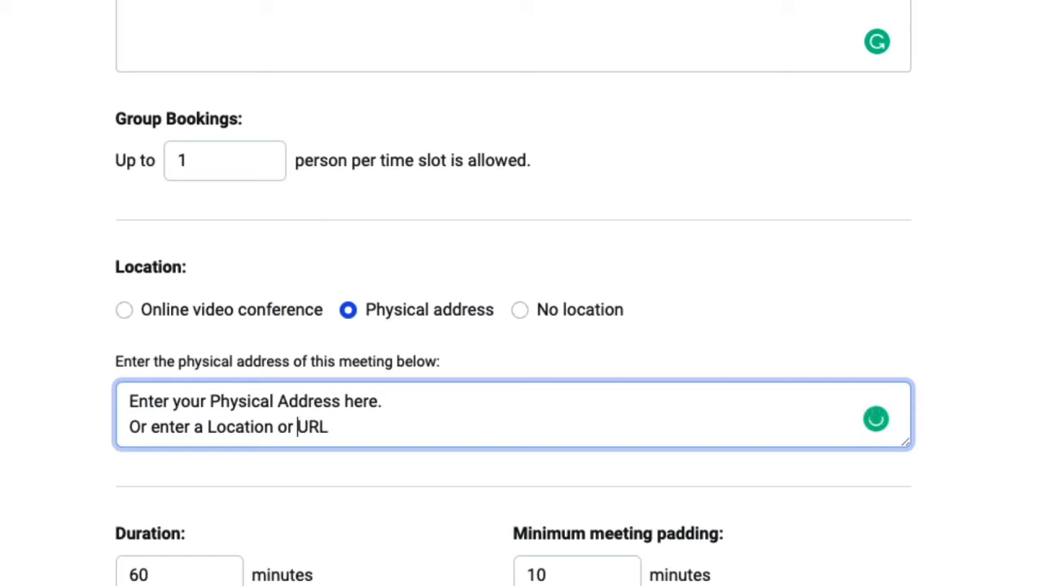
type(" here.")
- Complete the address text to read 'Or enter a Location or map location URL here.' and update the booking type
scroll(814, 408, "down", 2)
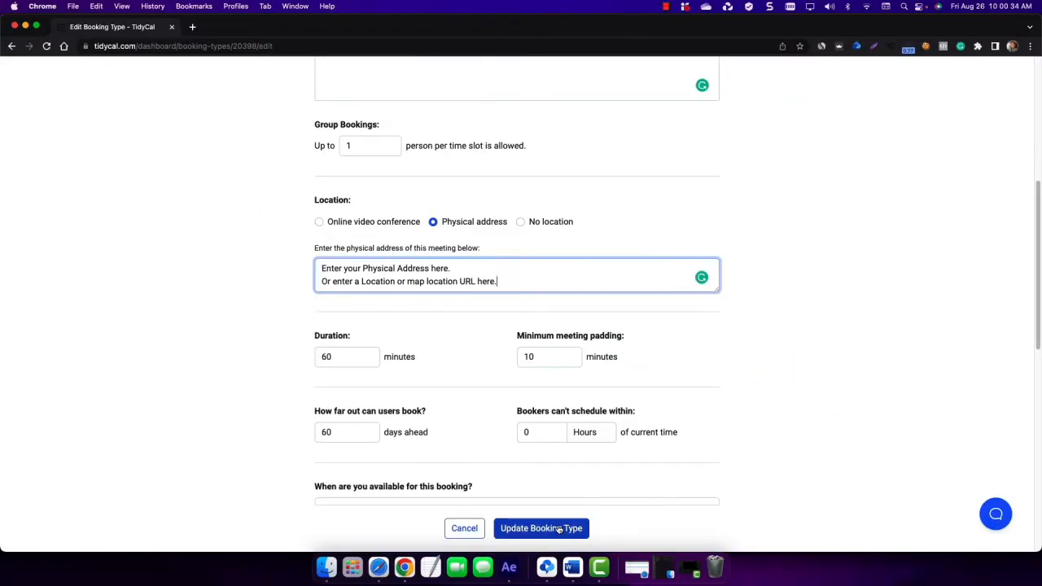
left_click(559, 529)
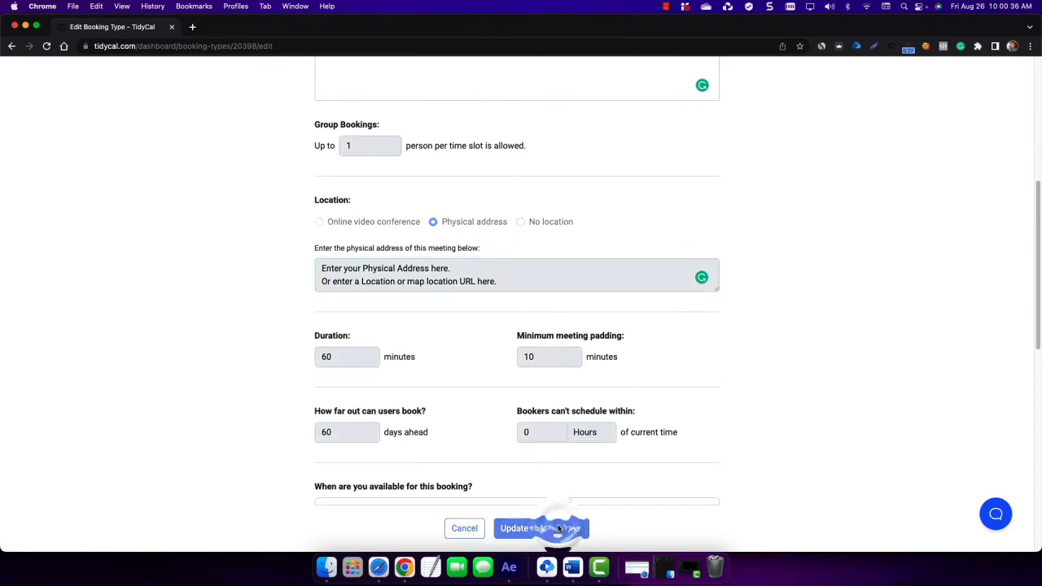
- Return to the booking types list, open the Let's hop on a Call booking type for editing and choose No location
left_click(366, 76)
scroll(538, 146, "down", 3)
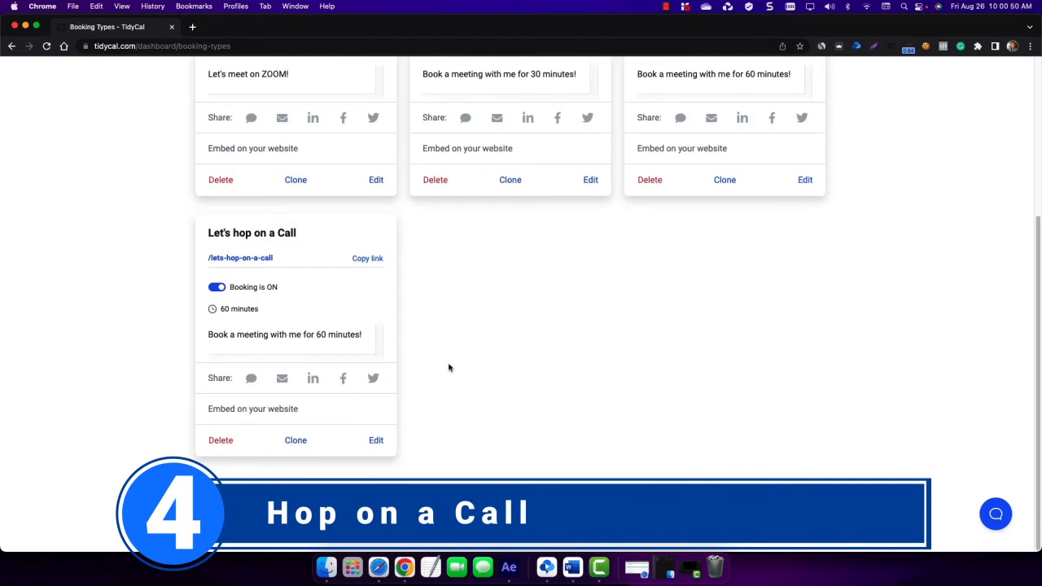
left_click(376, 440)
scroll(291, 426, "down", 5)
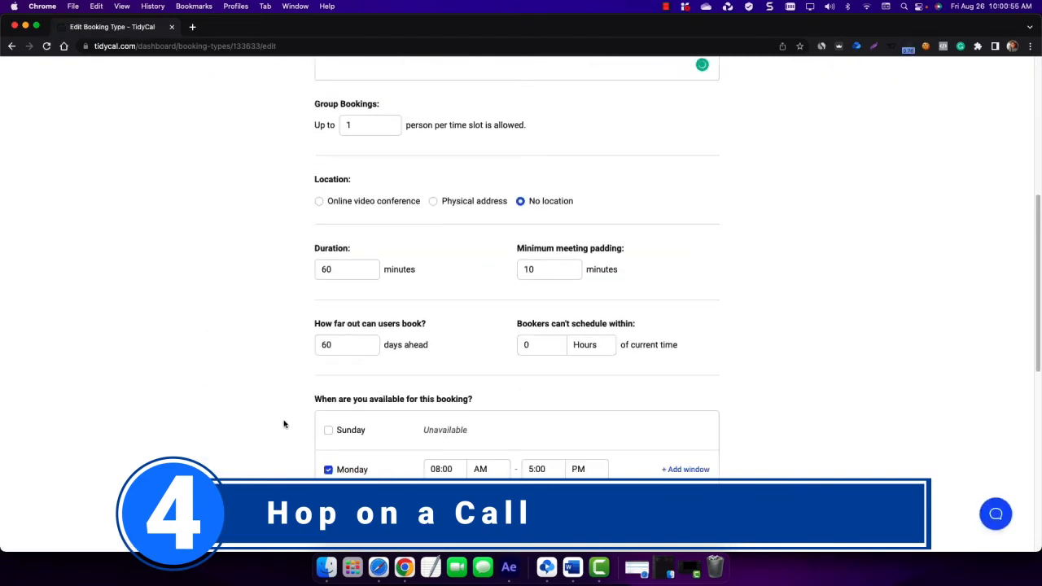
left_click(521, 201)
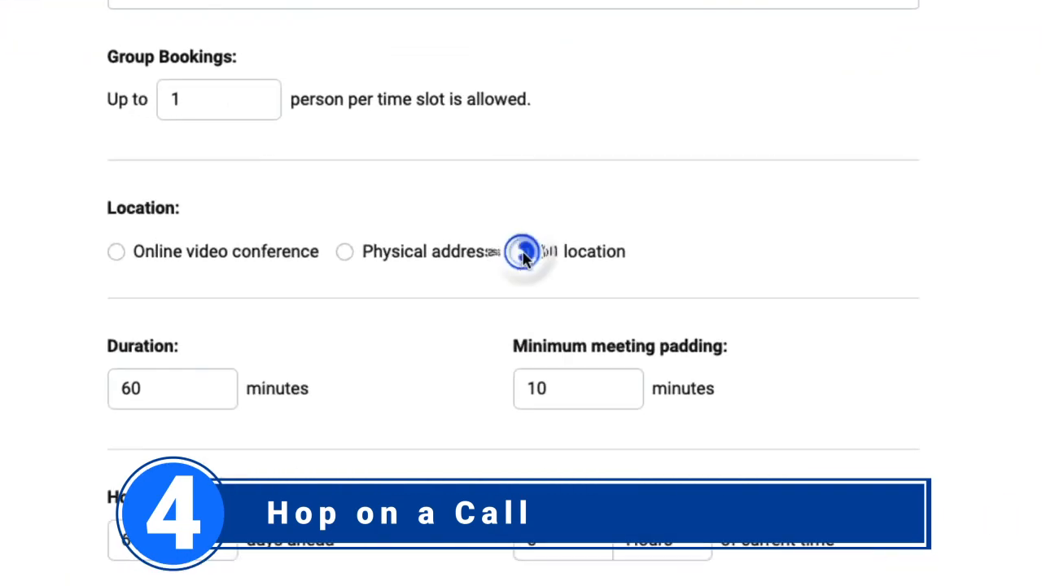
scroll(430, 332, "down", 5)
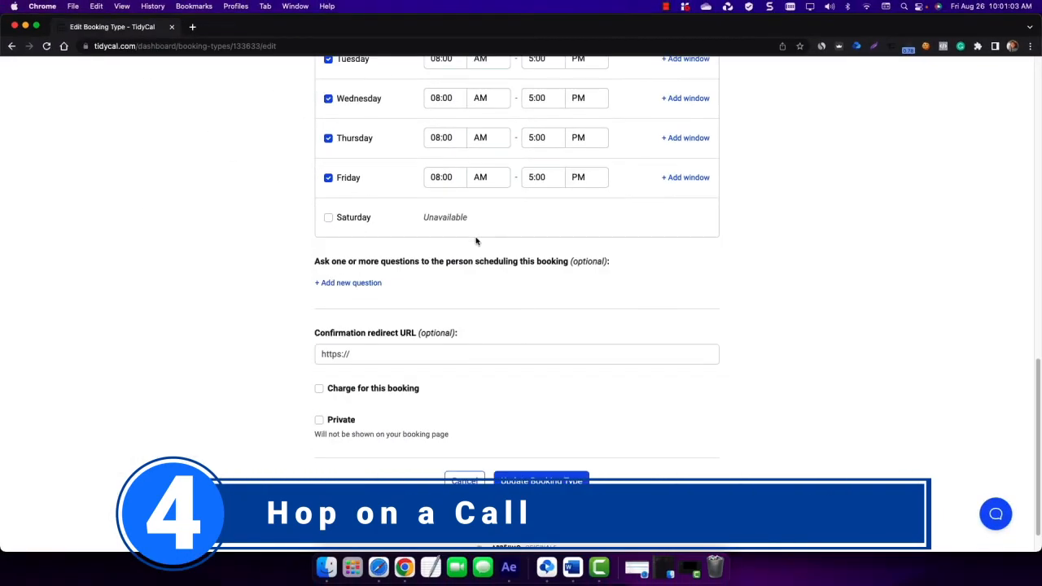
left_click(351, 283)
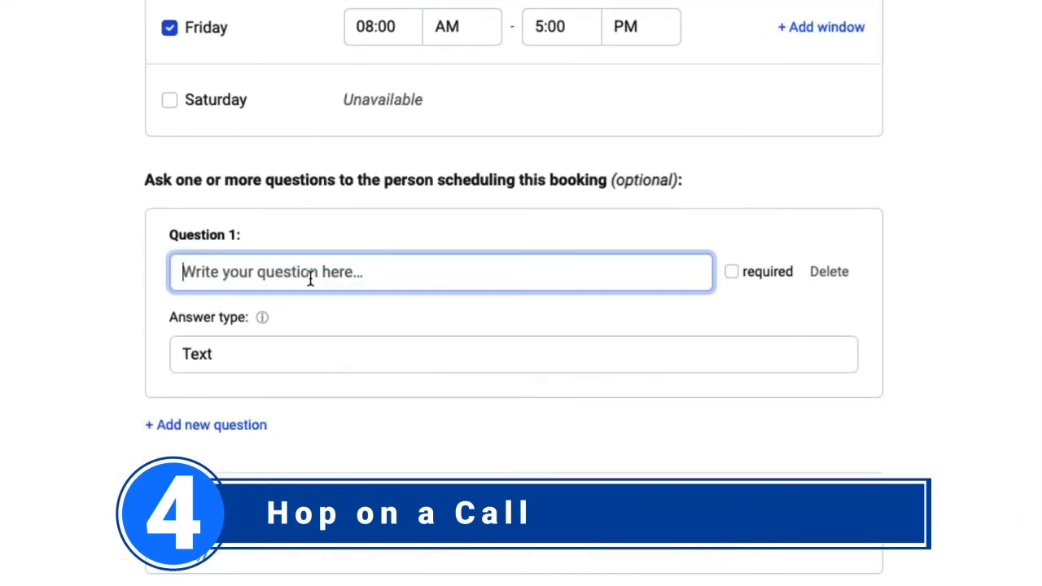
type("What's the best phone number to call you?")
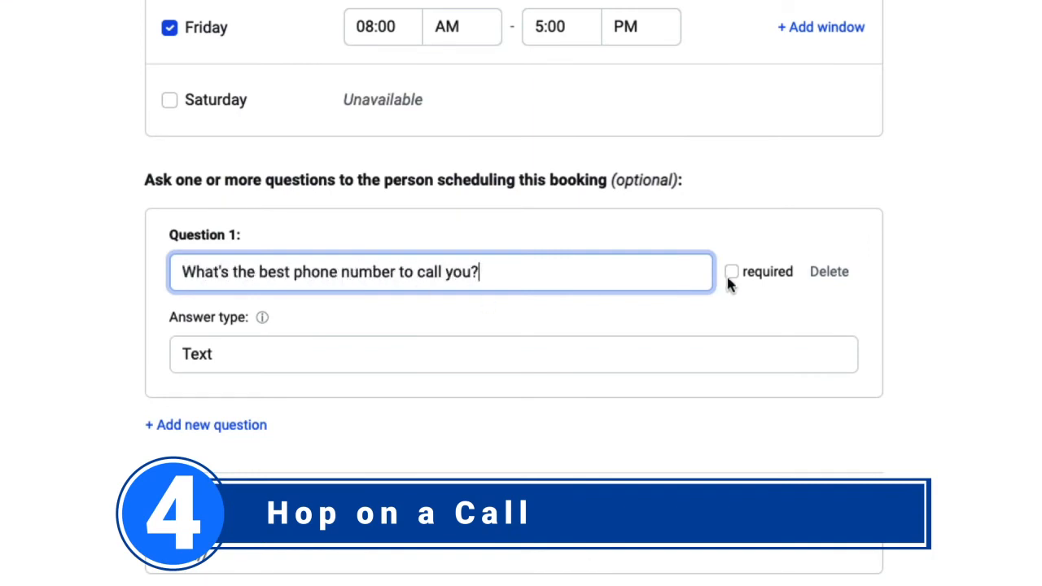
left_click(730, 272)
left_click(600, 357)
left_click(365, 355)
type("? (Example: +1 (123) 456-7890")
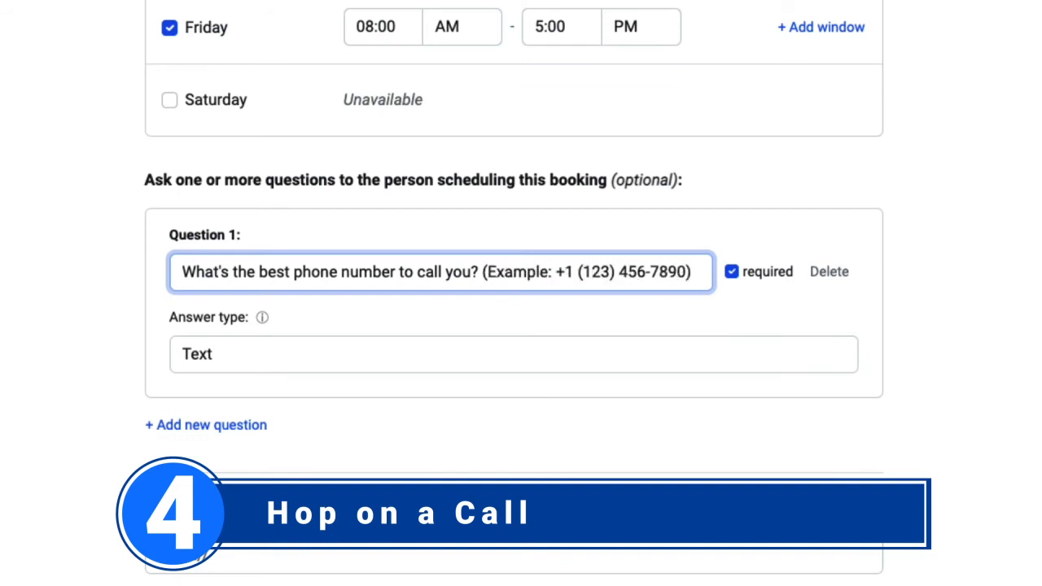
- Go back to the booking types list and open the public bookings page
scroll(513, 293, "down", 2)
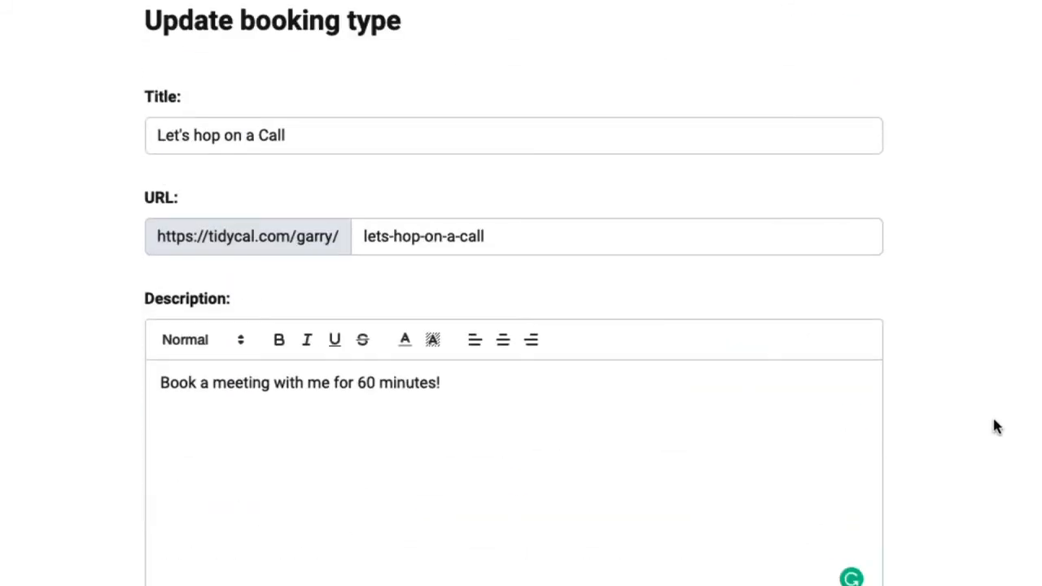
left_click(366, 77)
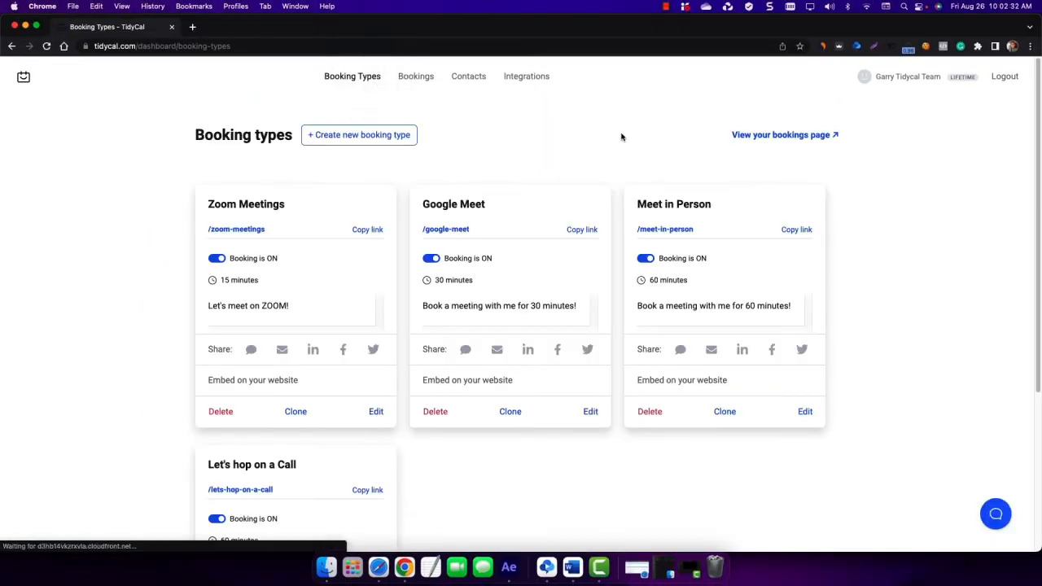
left_click(740, 135)
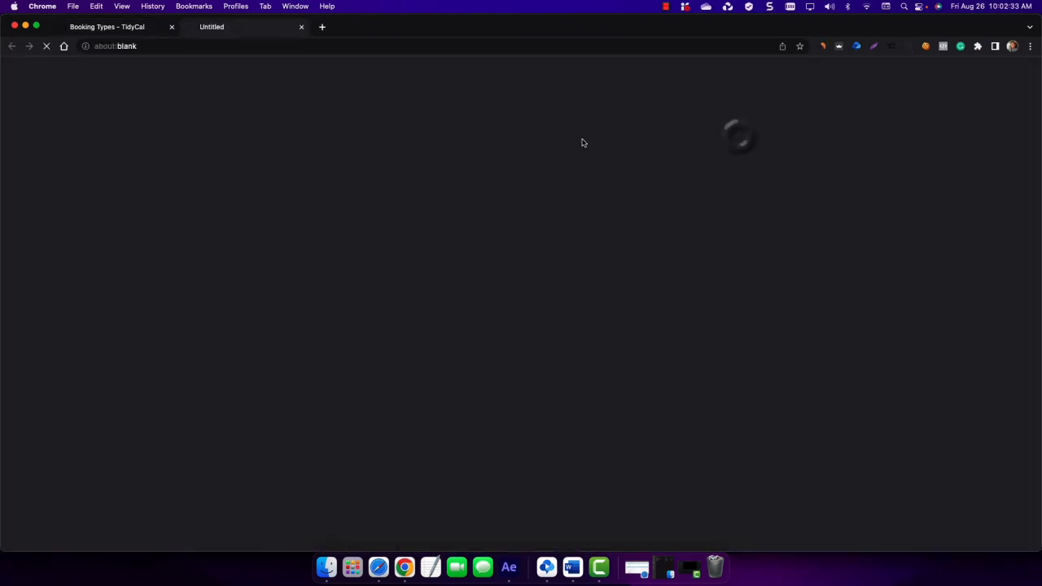